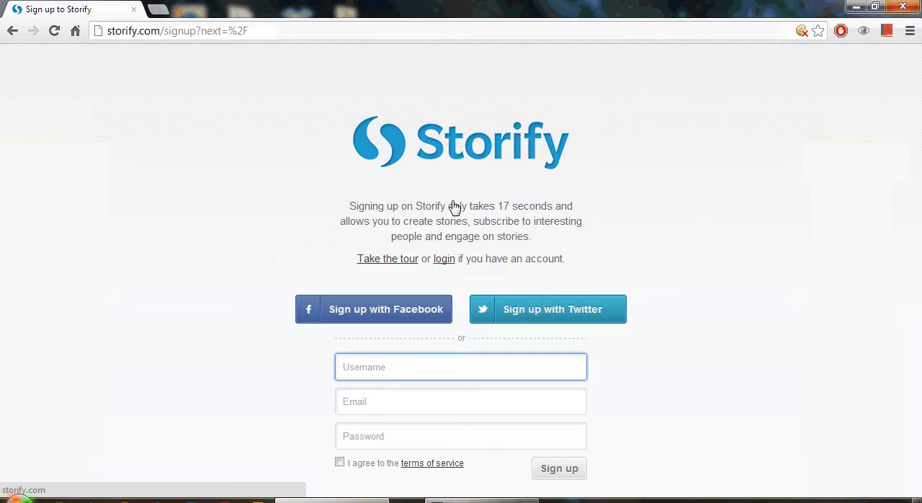
Step: Log in to the existing Storify account by entering the account username and password
left_click(444, 261)
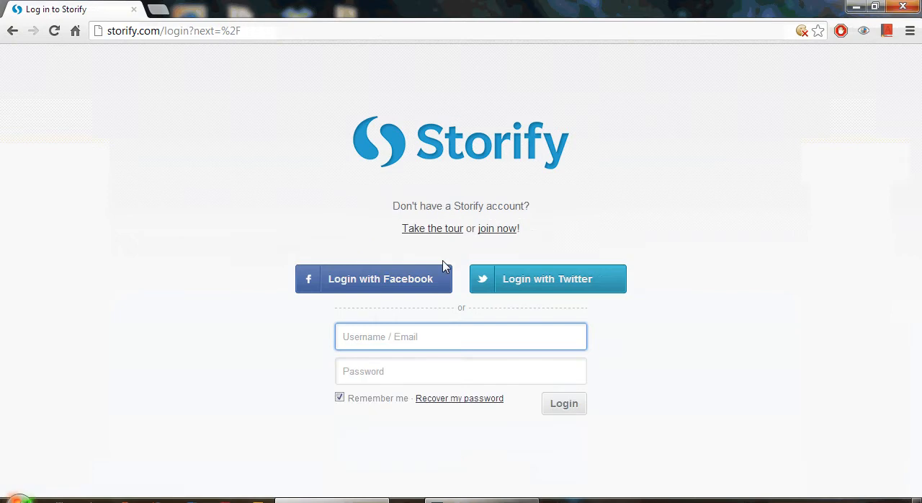
type("elepa")
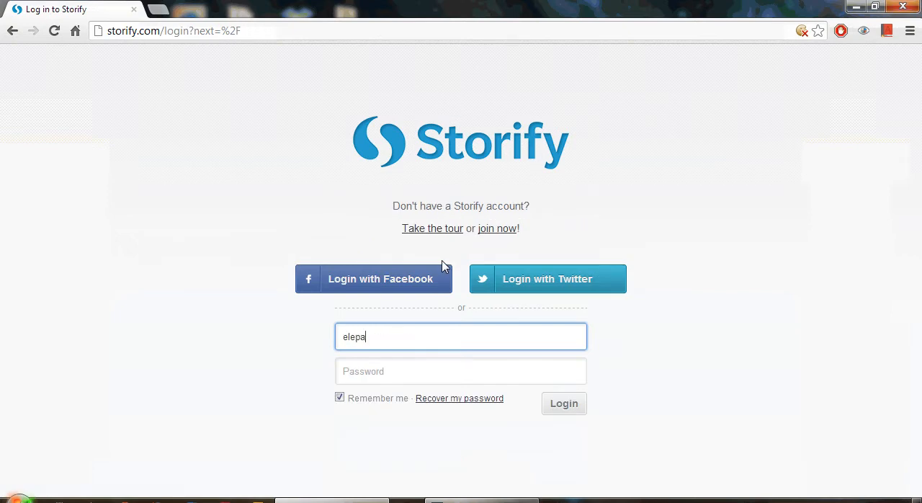
type("ge23")
key("Tab")
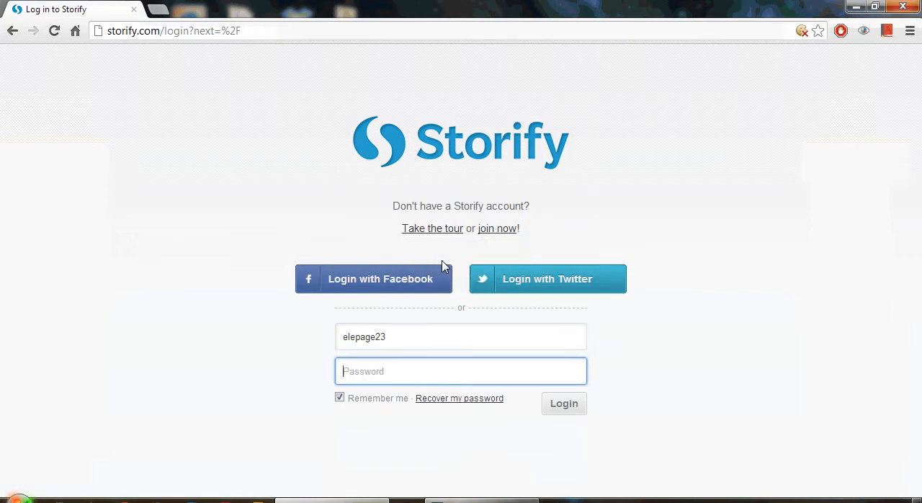
type("••••••••••")
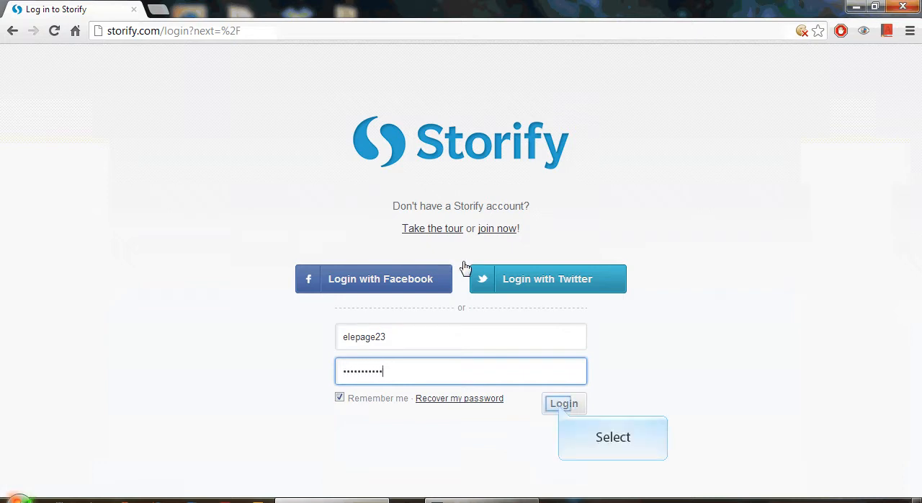
left_click(561, 406)
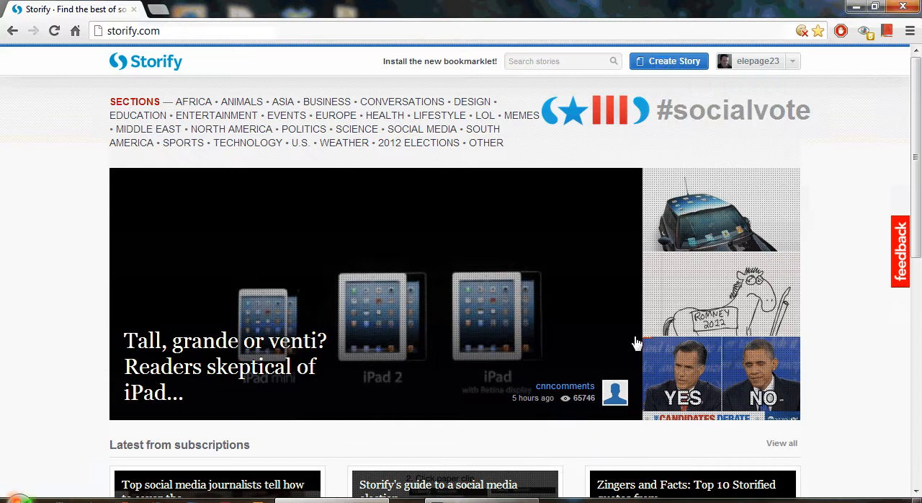
Step: Create a new story and give it the headline "Mars Rover"
left_click(671, 65)
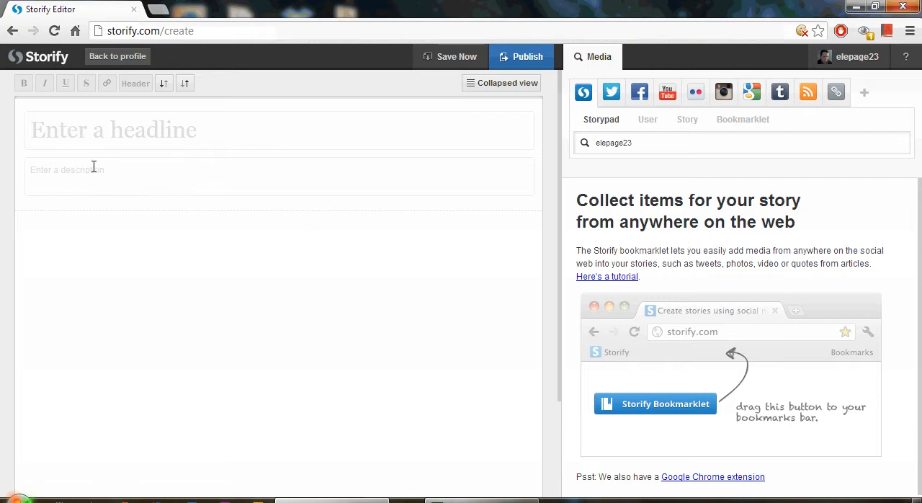
left_click(74, 133)
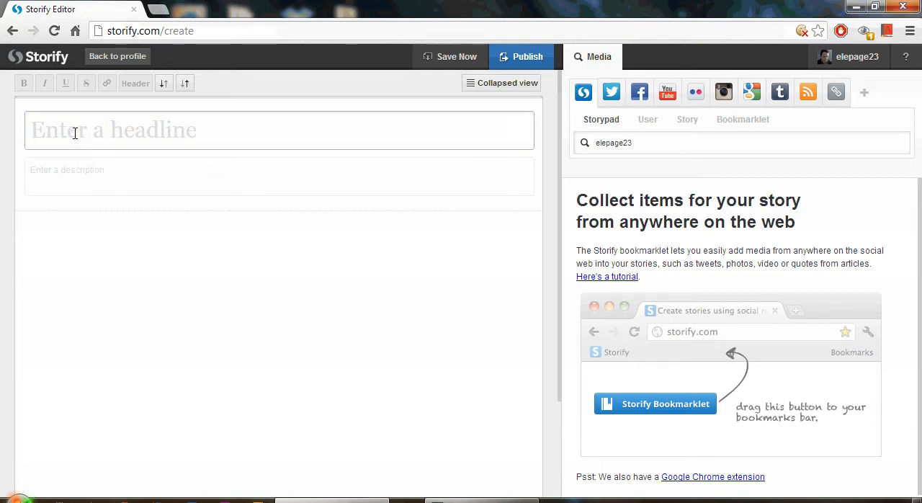
type("Mars ")
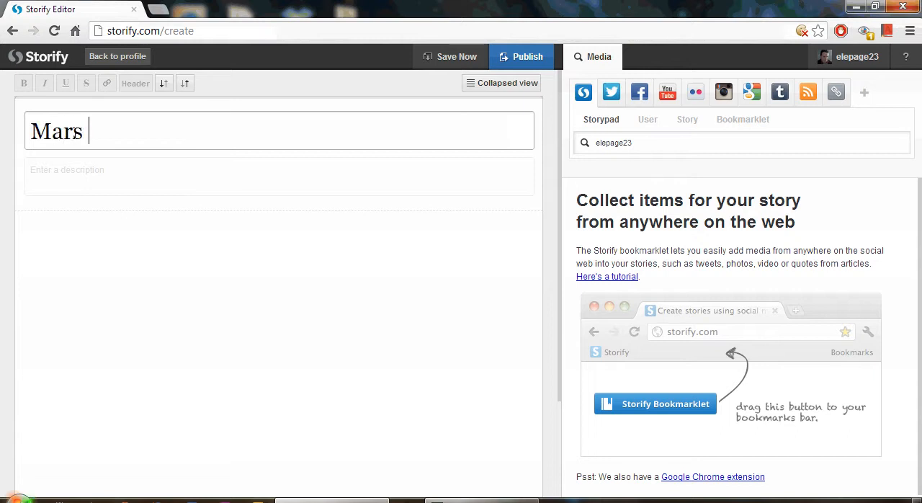
type("Rover")
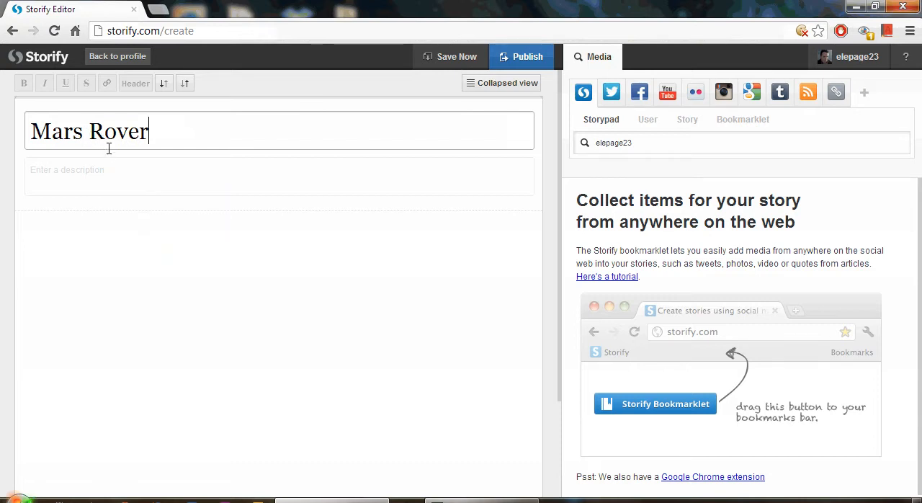
Step: Enter the story description "Earth's most recent visit to the 4th planet from the sun"
left_click(115, 177)
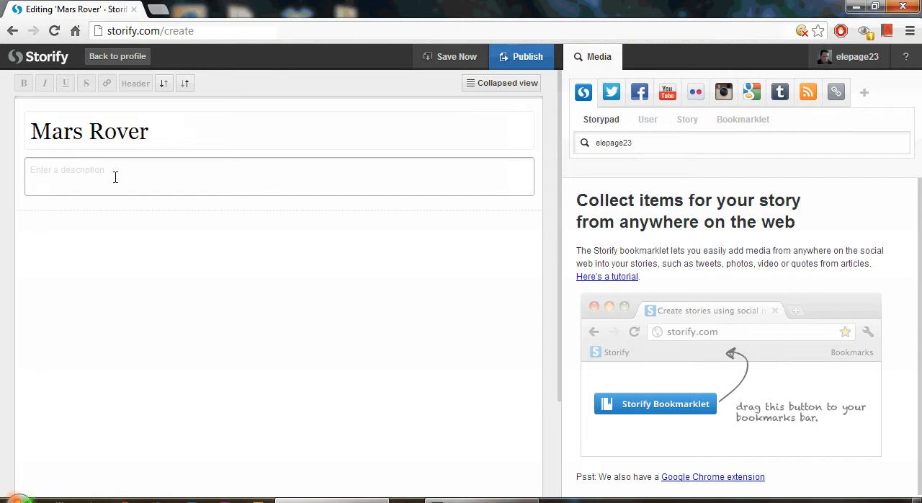
type("Earth's most recent visit to the 4th planet ")
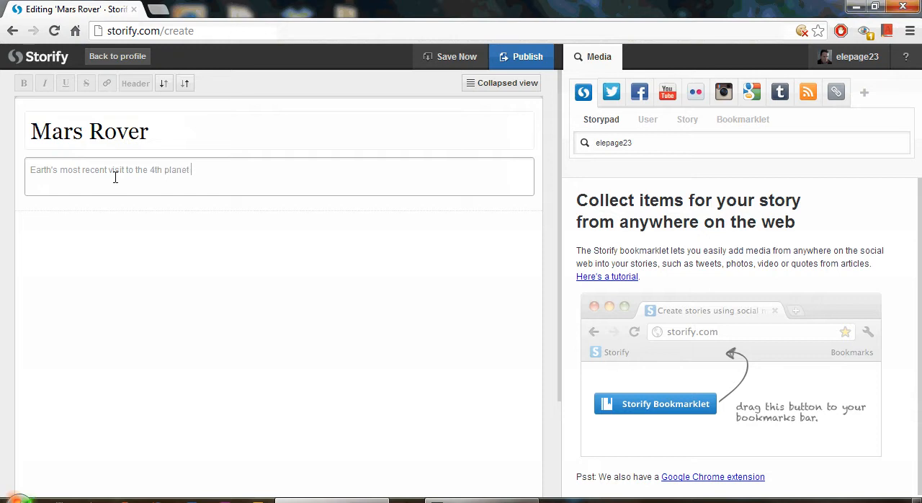
type("from the sun")
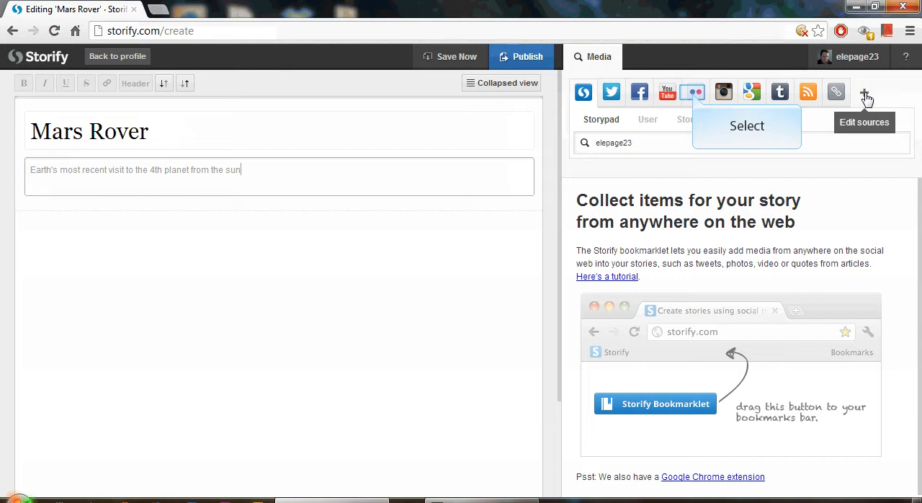
Step: Search Flickr for "Planet Mars" and add the "Terror from Mars" poster image to the story below the description
left_click(694, 95)
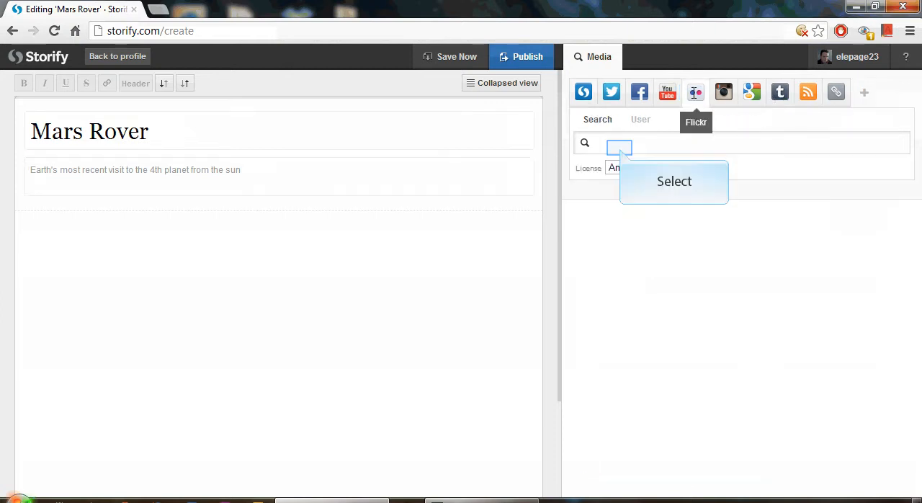
left_click(620, 149)
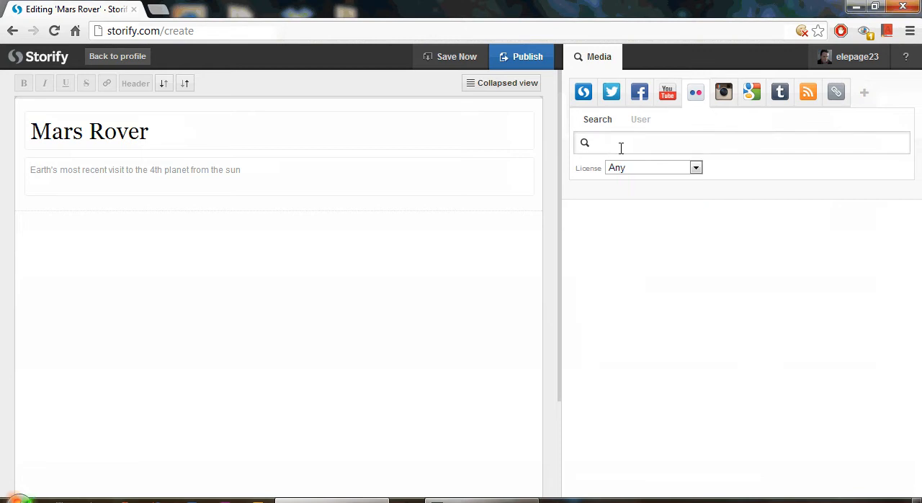
type("Planet Mars")
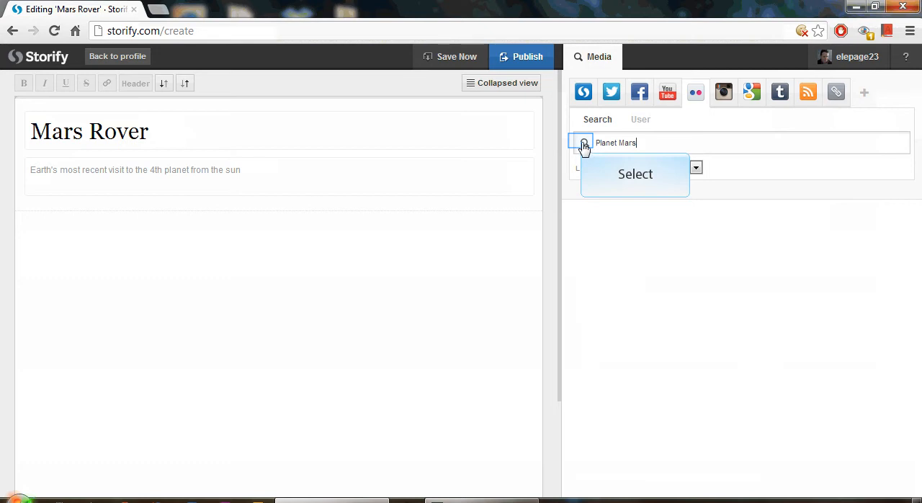
left_click(583, 144)
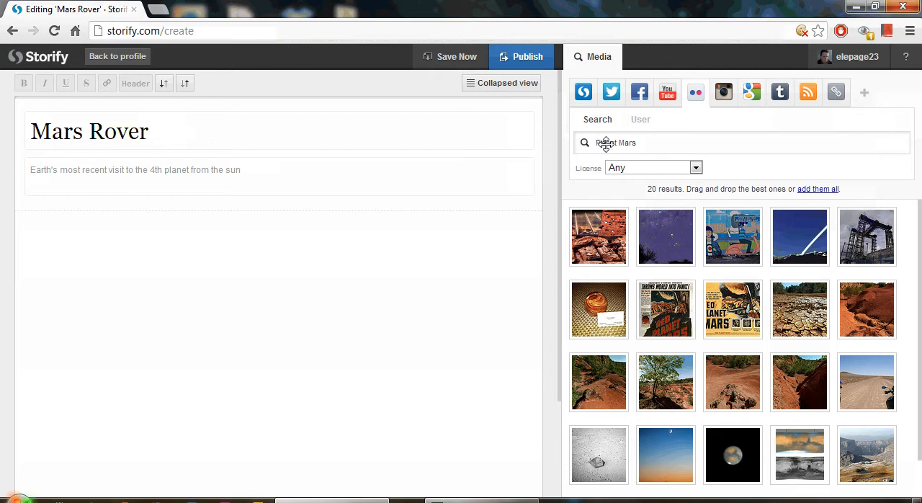
left_click_drag(669, 308, 78, 226)
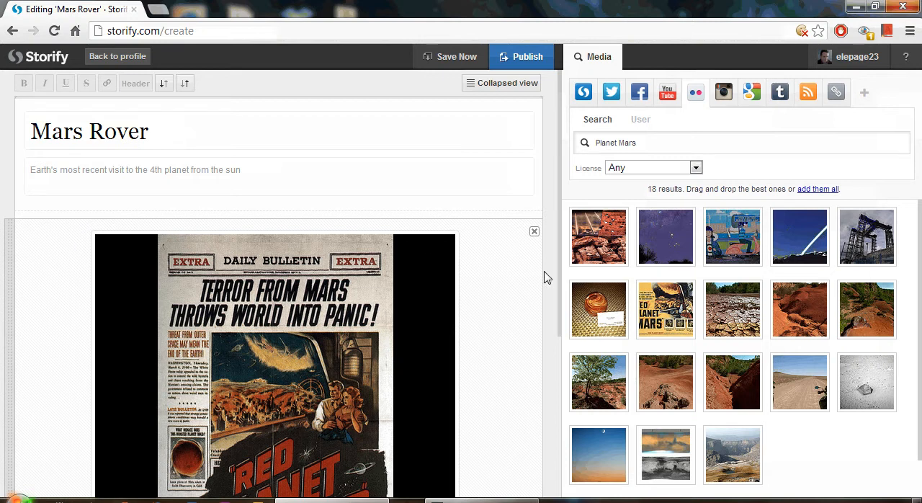
Step: Add the text "Prepping the landing" below the poster image in the story
left_click_drag(562, 299, 562, 461)
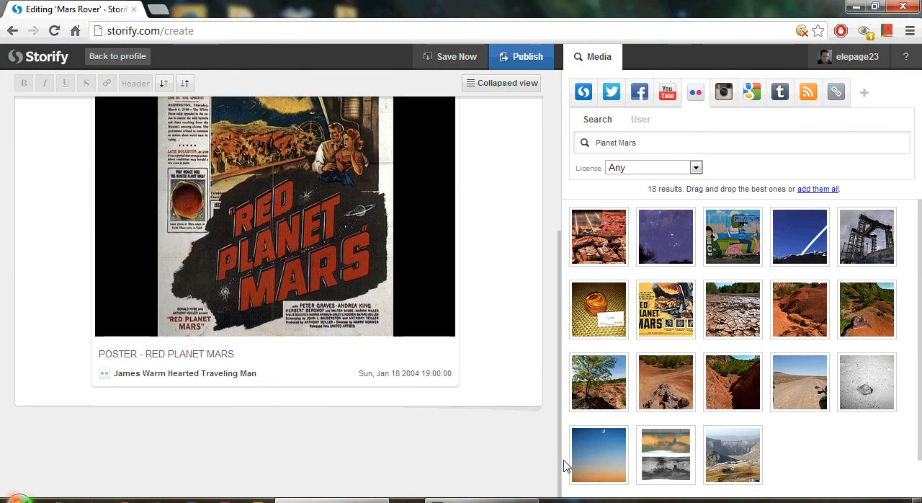
left_click(258, 400)
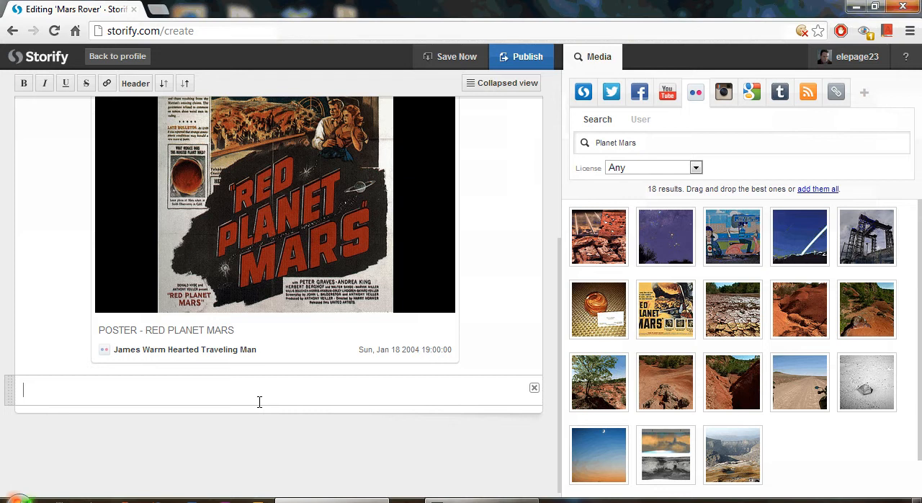
type("Prepping the landing")
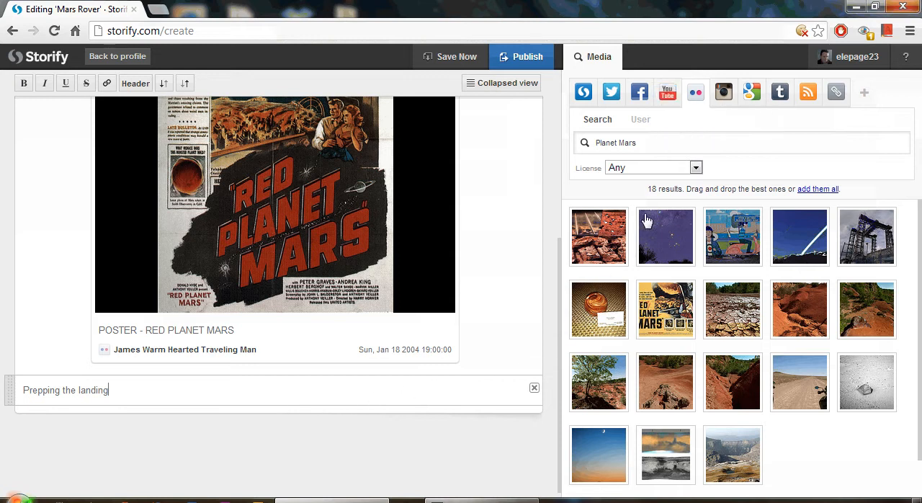
Step: Search YouTube for "Mars Rover" and add the nationalgeographic video "Mars Rover's "Seven Minutes of Terror"" below the story text
left_click(667, 95)
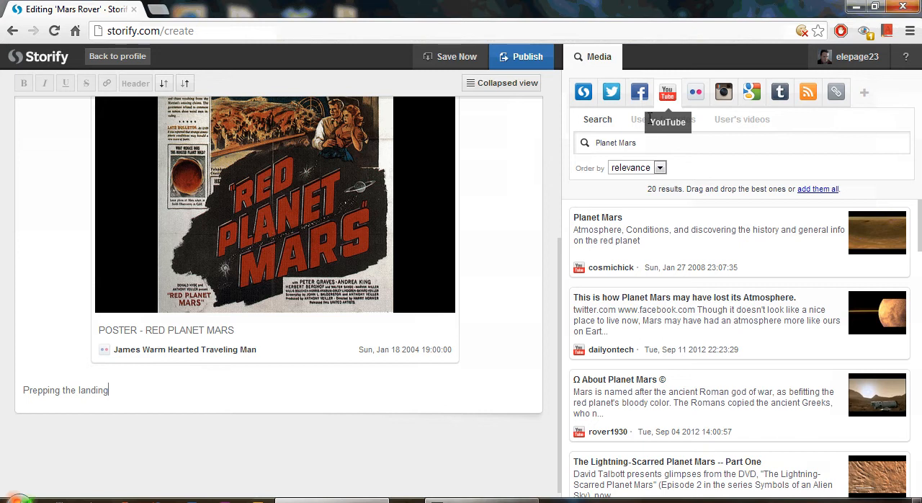
left_click_drag(647, 142, 568, 144)
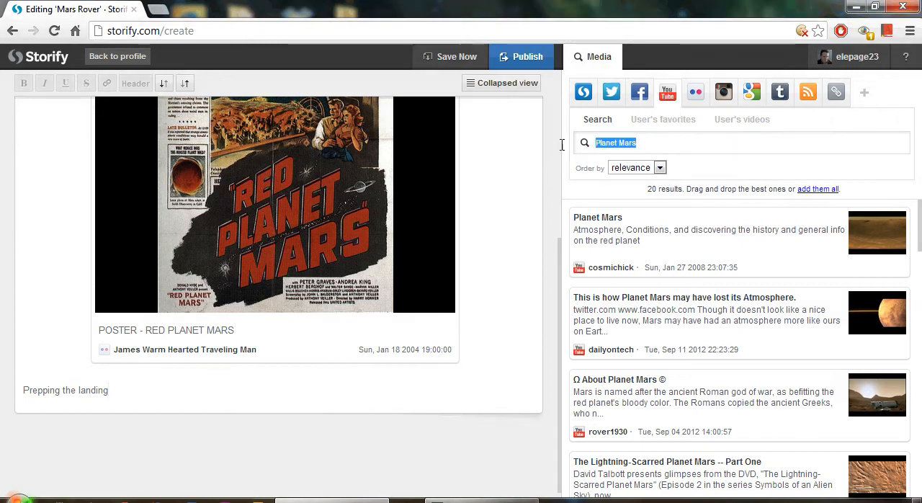
type("M")
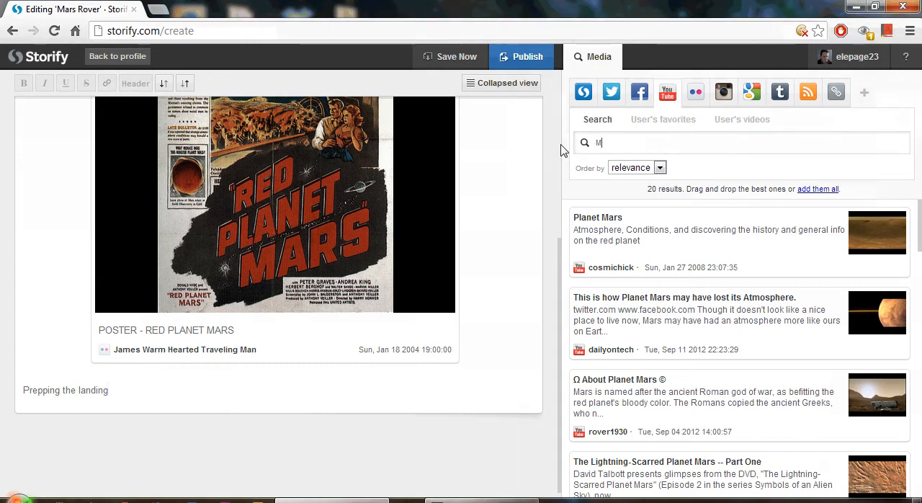
type("ars Rov")
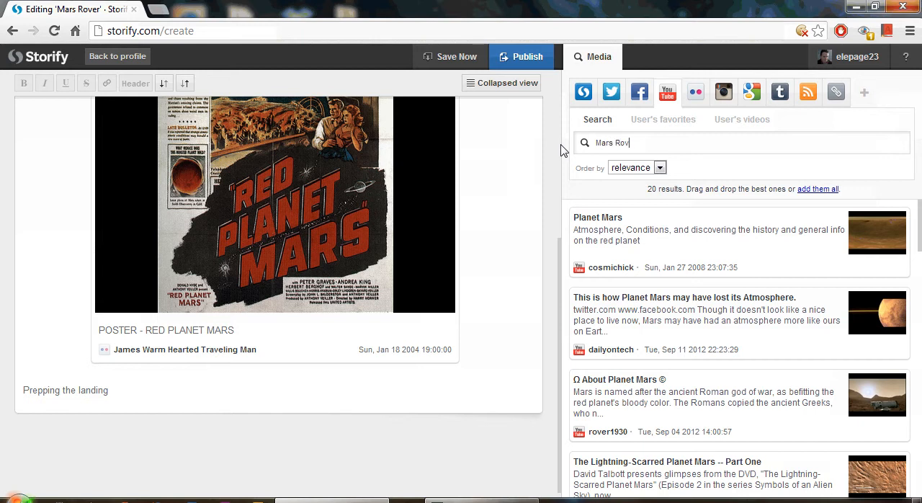
type("er")
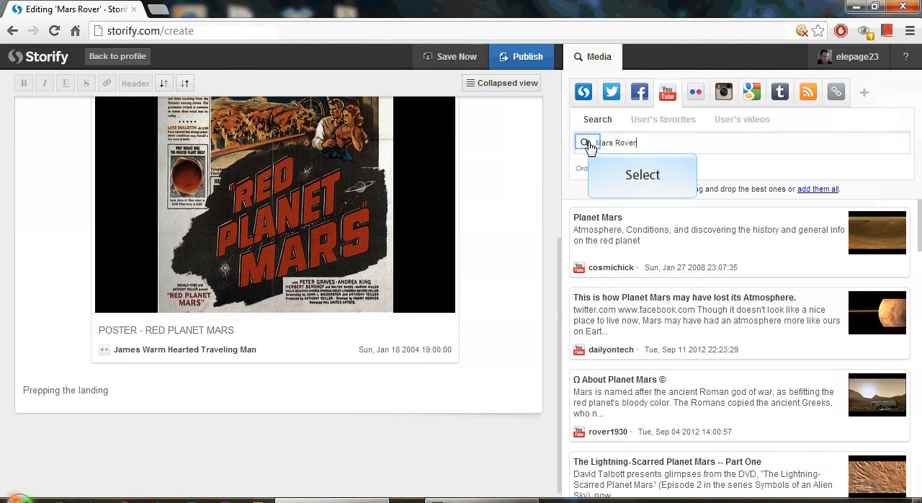
left_click(587, 143)
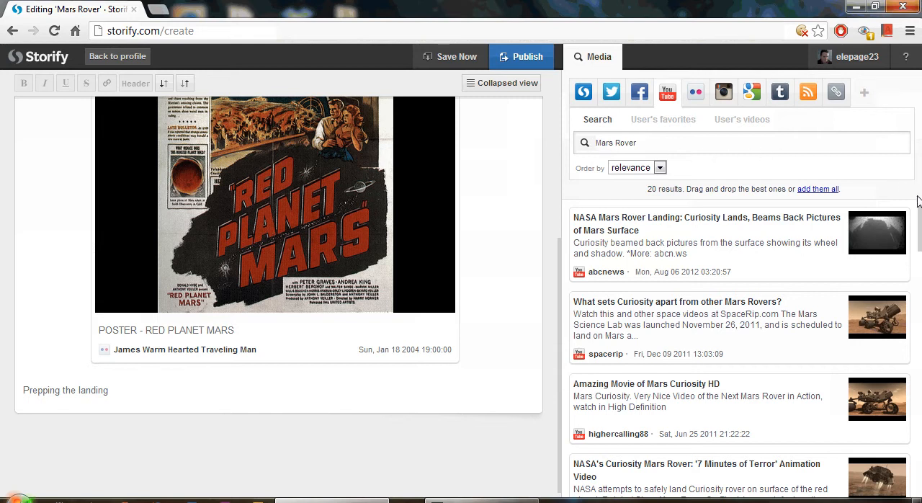
left_click_drag(920, 209, 920, 215)
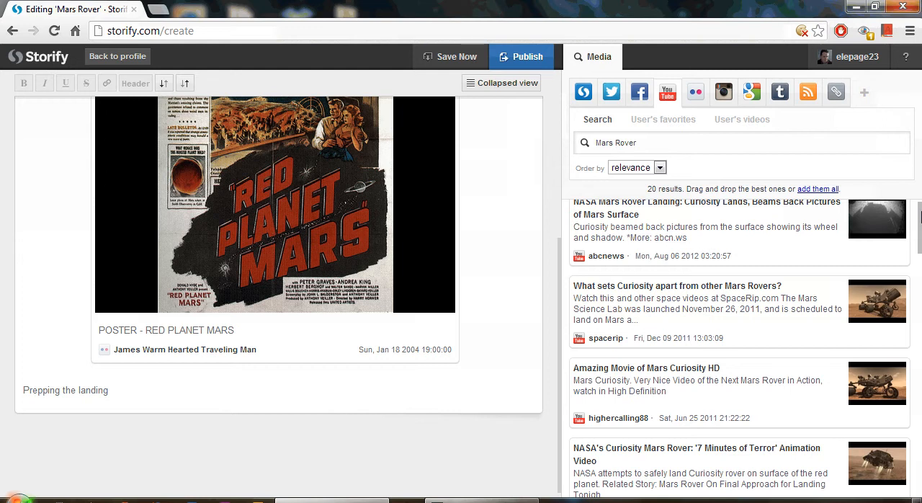
left_click_drag(920, 218, 918, 257)
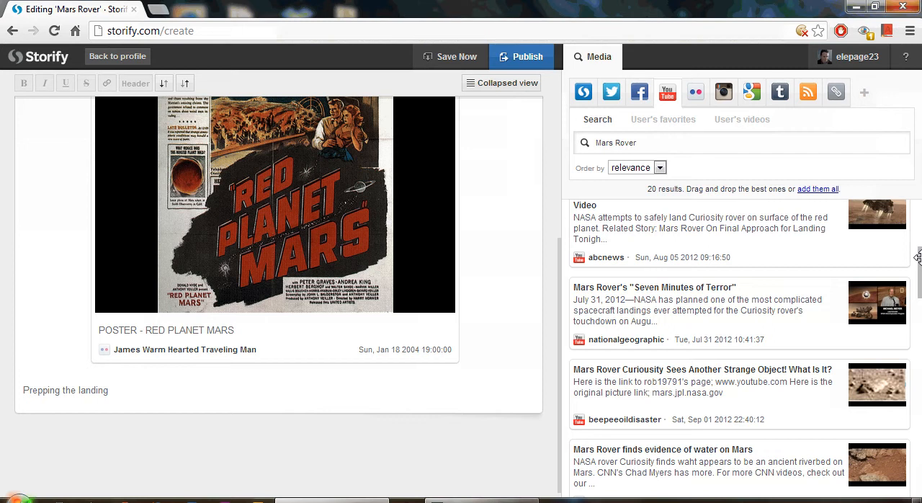
left_click_drag(825, 319, 377, 434)
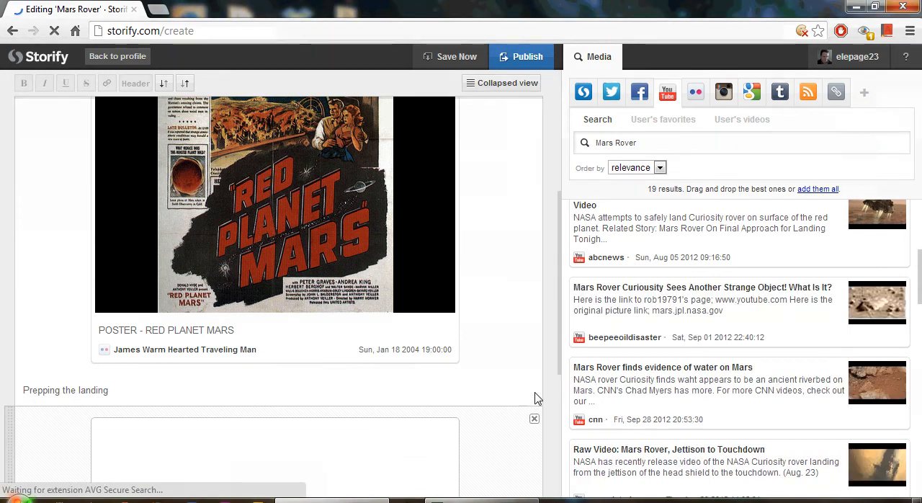
Step: Add the text "The historical landing occurs" below the video in the story
left_click_drag(561, 353, 557, 430)
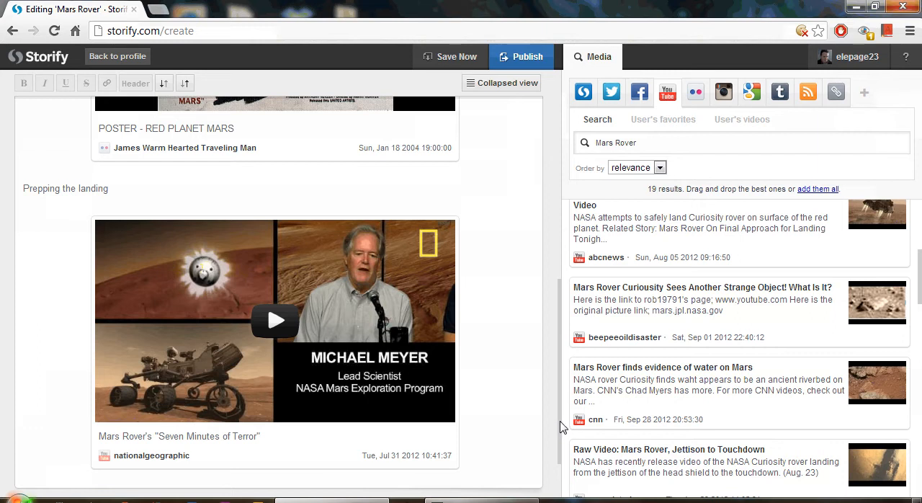
scroll(298, 411, "down", 3)
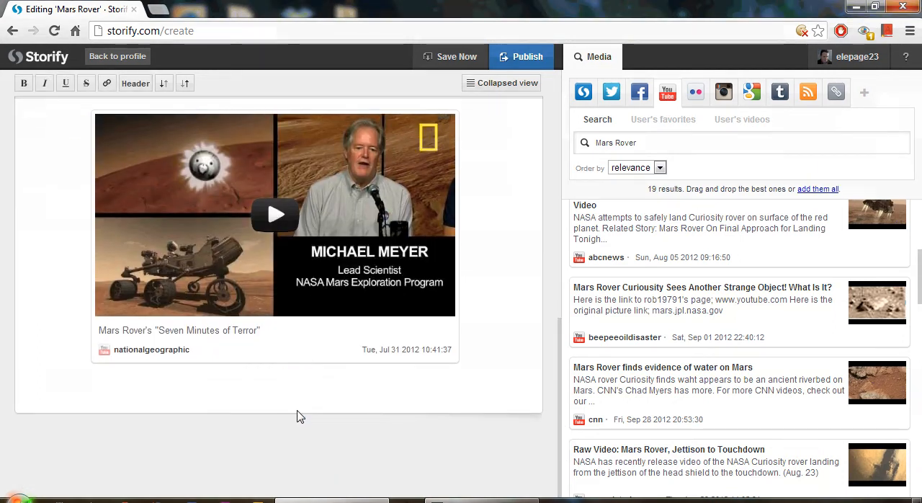
type("The")
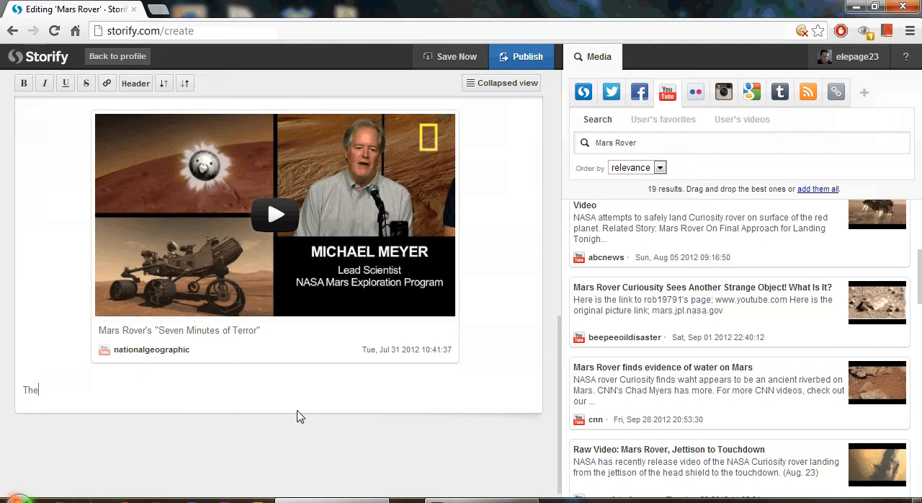
type(" historical landing occurs")
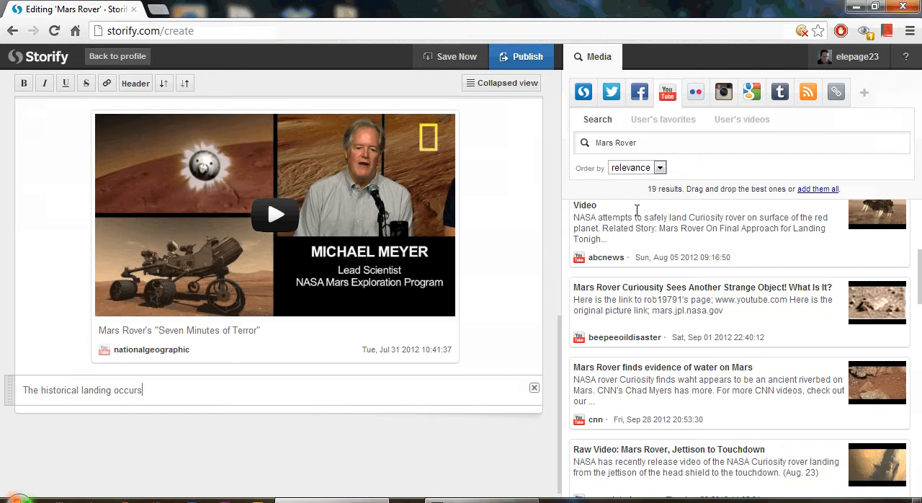
Step: Search YouTube for "Mars Curiosity Landing" and add the jplnews video "Curiosity Has Landed" below the landing text in the story
left_click_drag(637, 143, 617, 143)
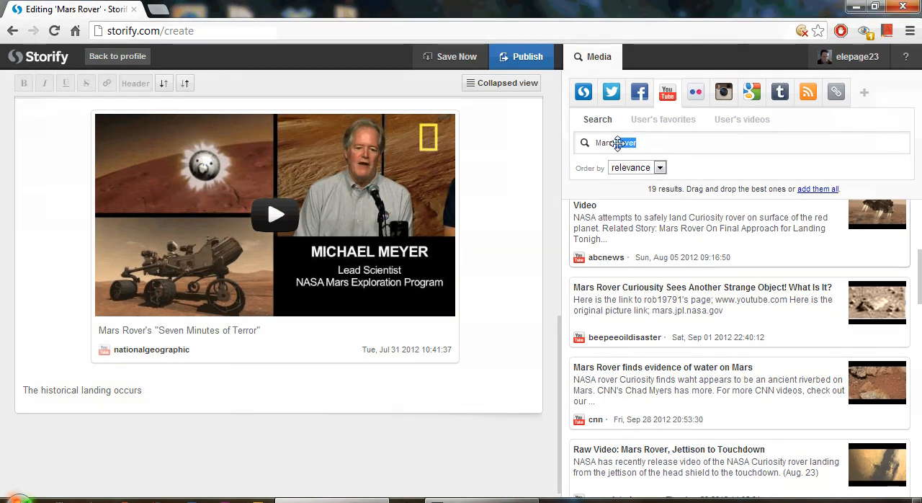
type("lan")
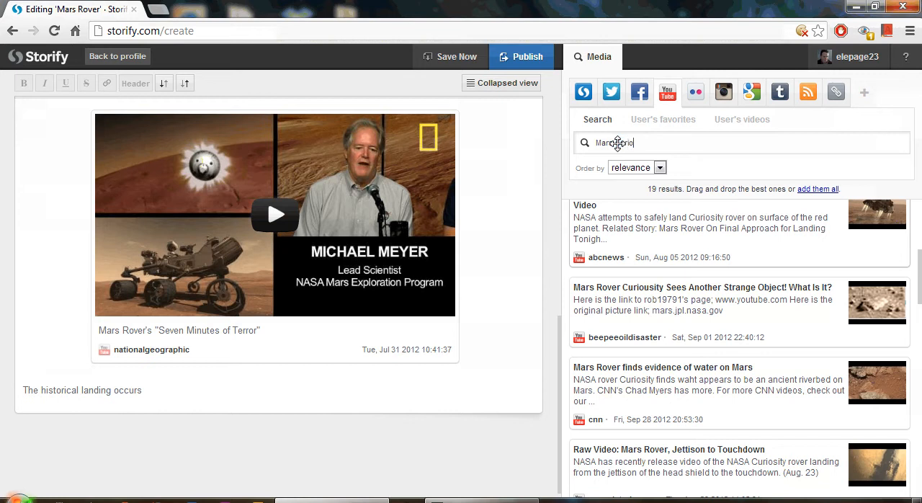
type(" Landing")
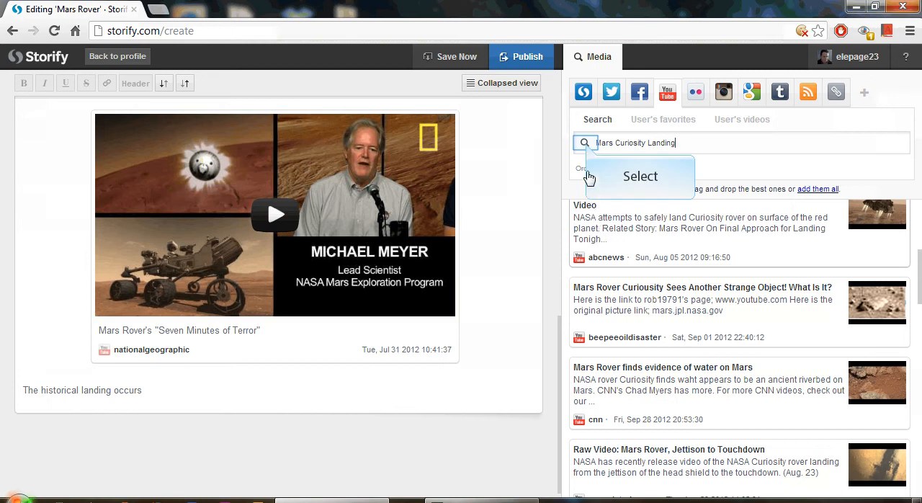
left_click(585, 143)
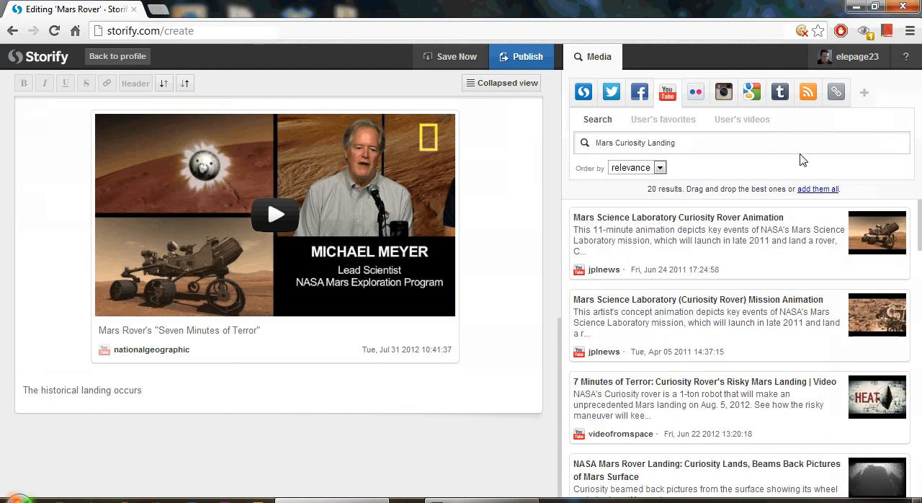
left_click_drag(921, 218, 918, 320)
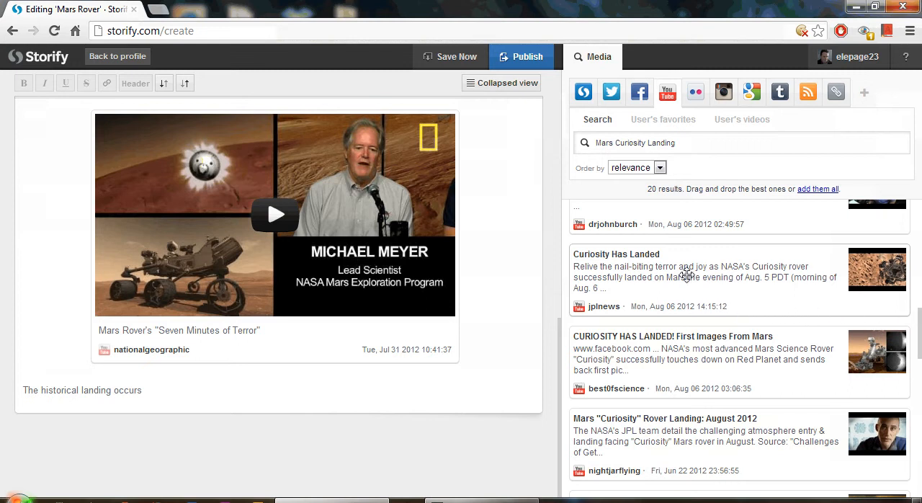
left_click_drag(686, 275, 234, 421)
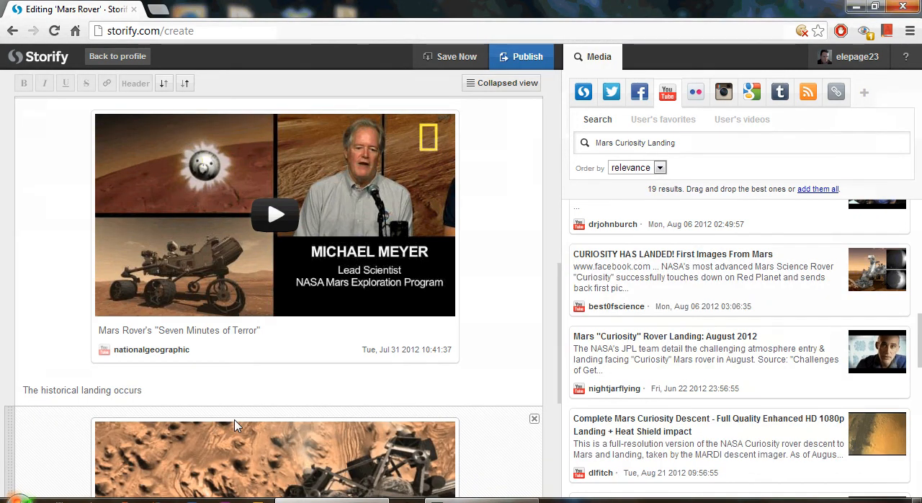
Step: Search Flickr for "Mars Curiosity" and add the "Mars Sol 64" panorama below the "Curiosity Has Landed" video
left_click_drag(560, 333, 556, 397)
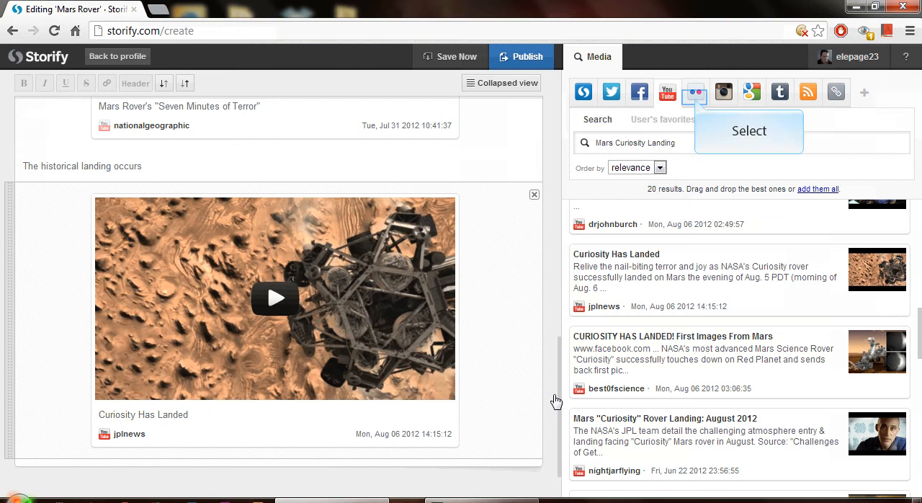
left_click(695, 97)
left_click_drag(675, 143, 645, 144)
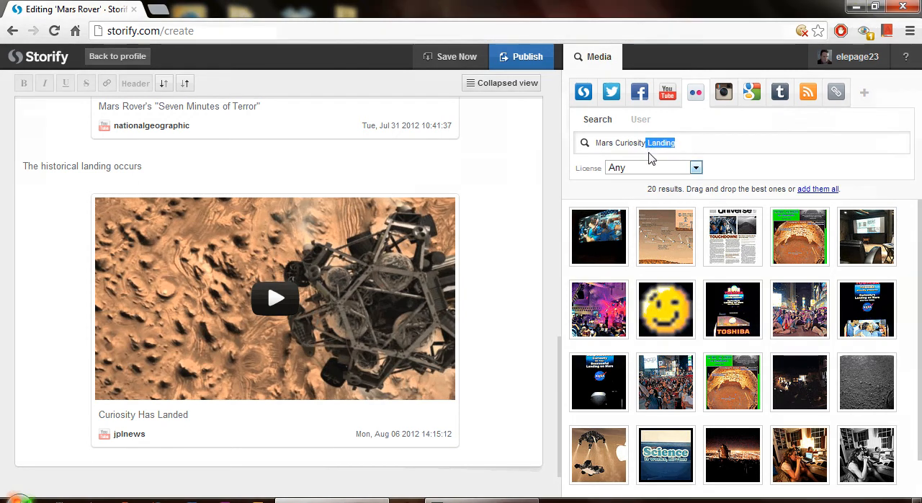
key("BackSpace")
left_click(581, 142)
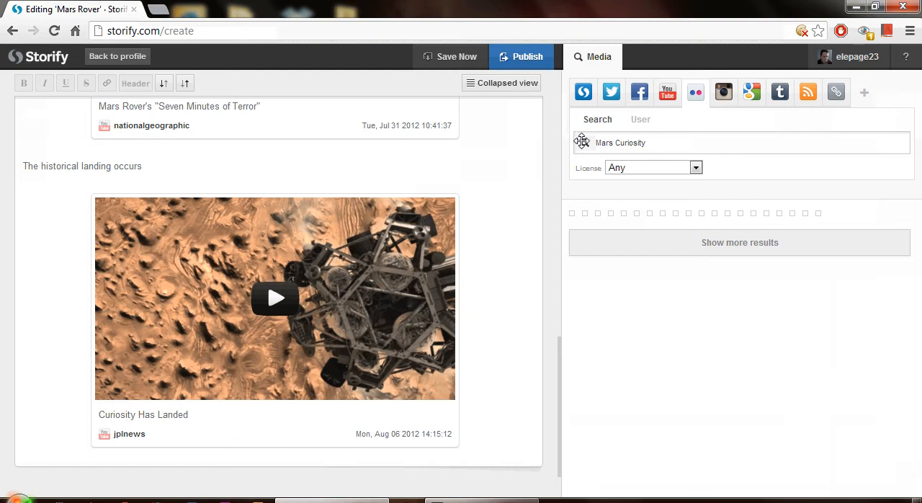
left_click_drag(670, 382, 261, 423)
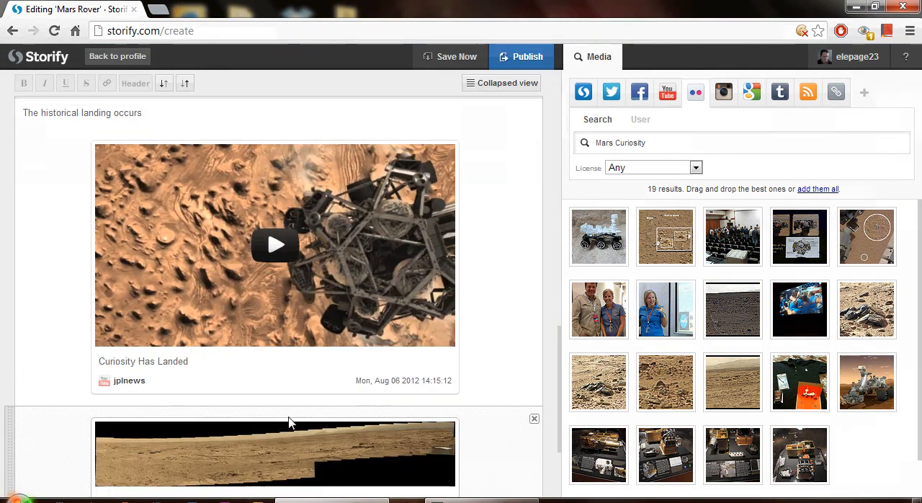
Step: Add the Flickr images "Sol 66....rocks" and "MSL Curiosity Mars" below the "Mars Sol 64" panorama
left_click_drag(562, 391, 567, 454)
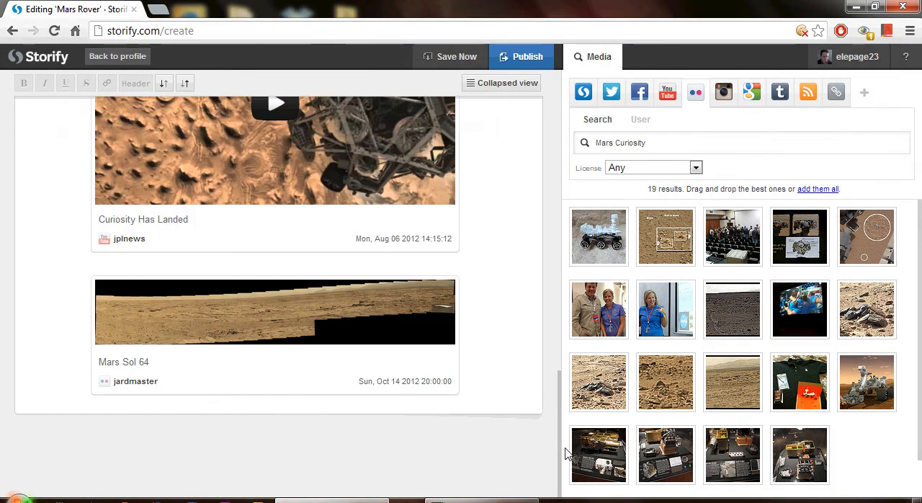
left_click_drag(661, 387, 300, 425)
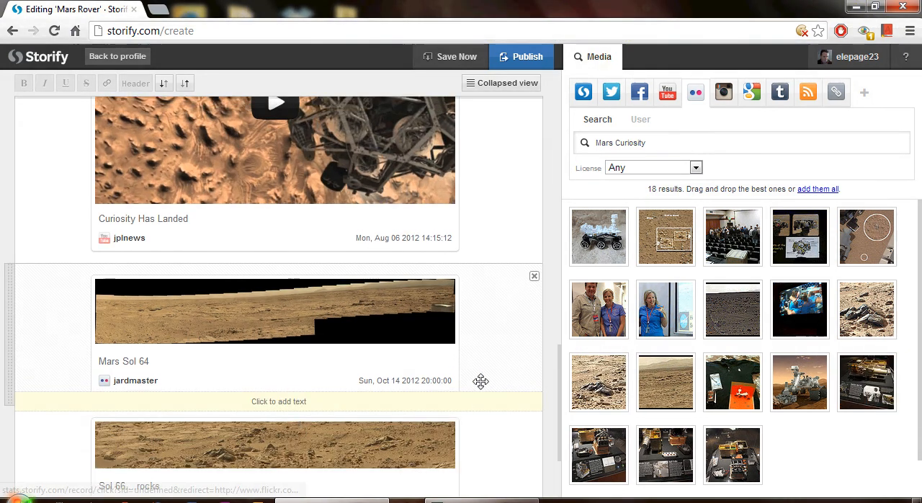
scroll(481, 380, "down", 2)
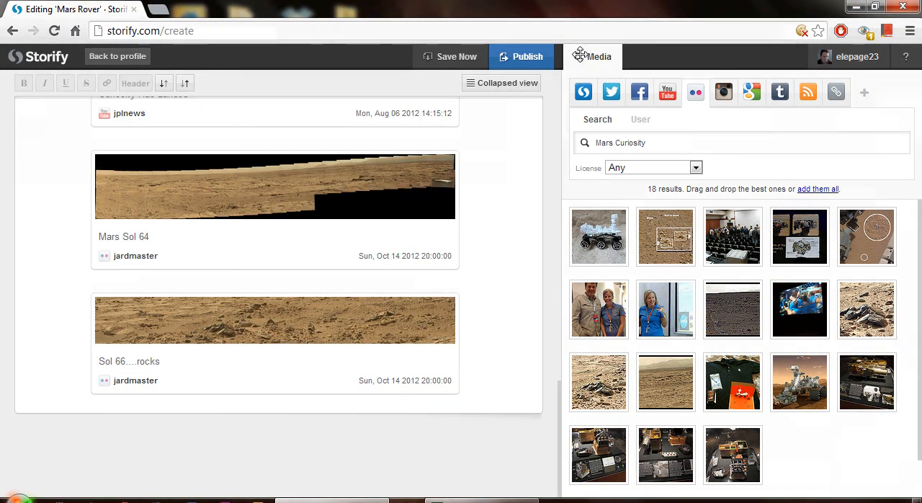
left_click_drag(866, 309, 311, 425)
Step: Add the text "For more photos, videos, and news on the Mars Rover, visit NASA.org!" below the last image
scroll(465, 407, "down", 2)
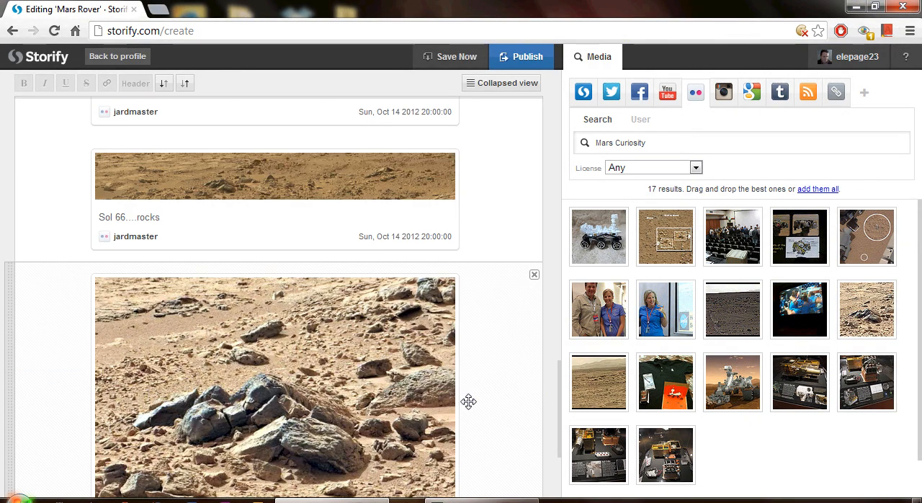
scroll(468, 401, "down", 1)
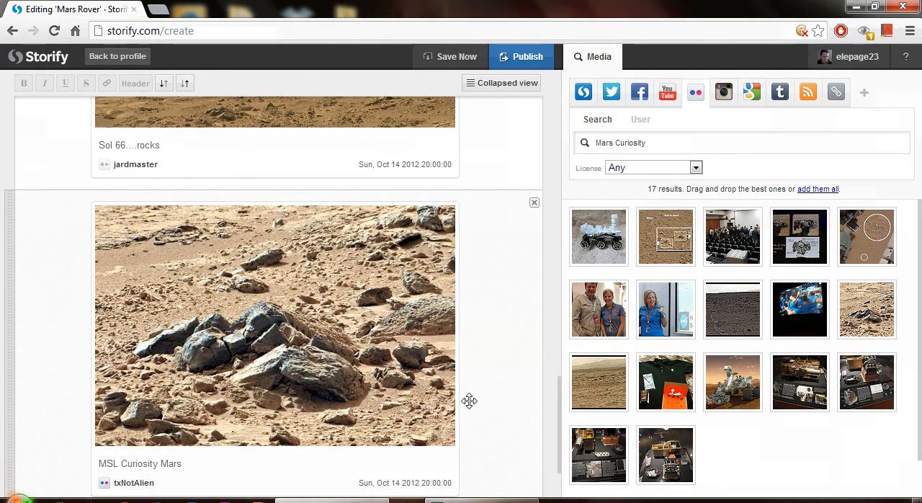
scroll(469, 399, "down", 1)
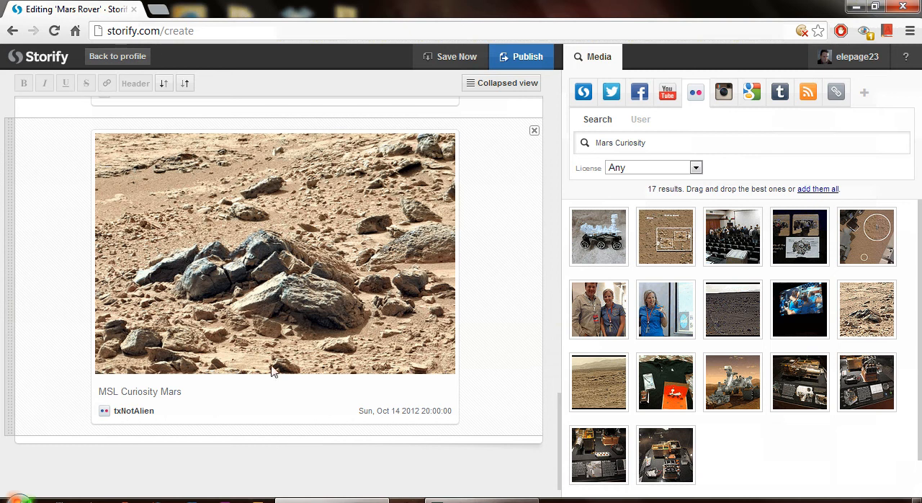
left_click(274, 445)
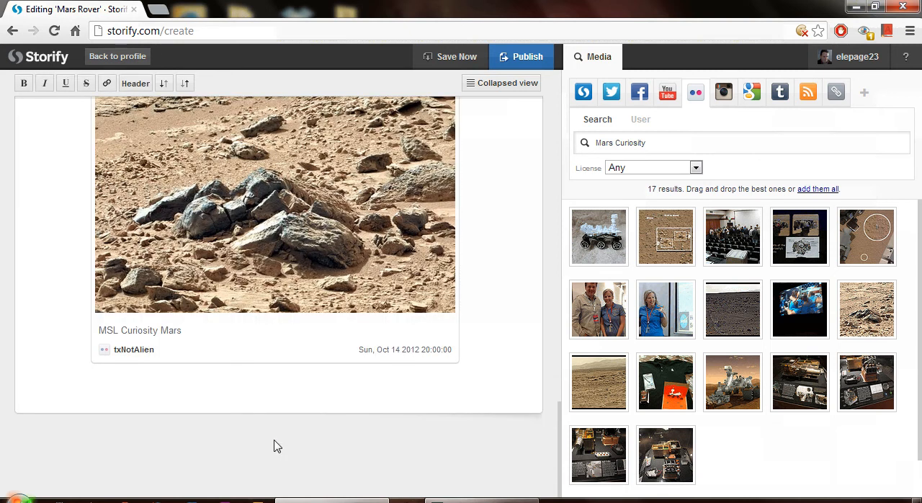
type("For more photos, videos, and news ")
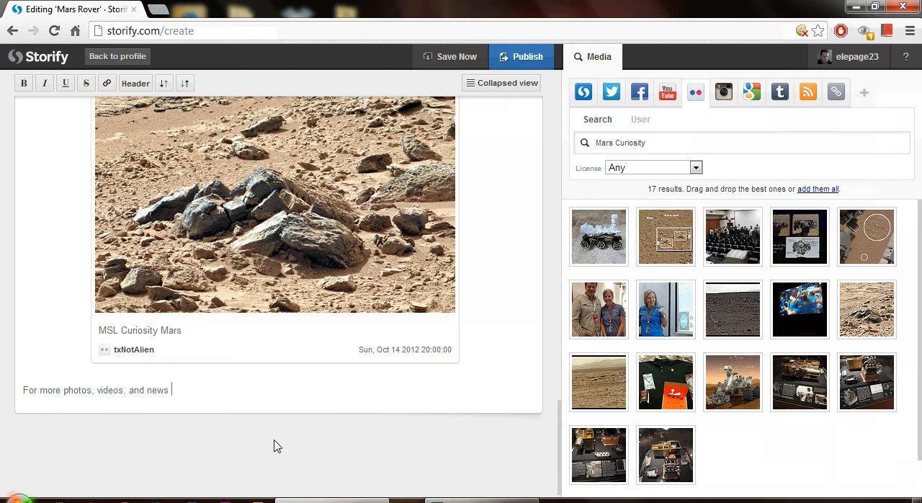
type("on the Mars Rover, visit NAS")
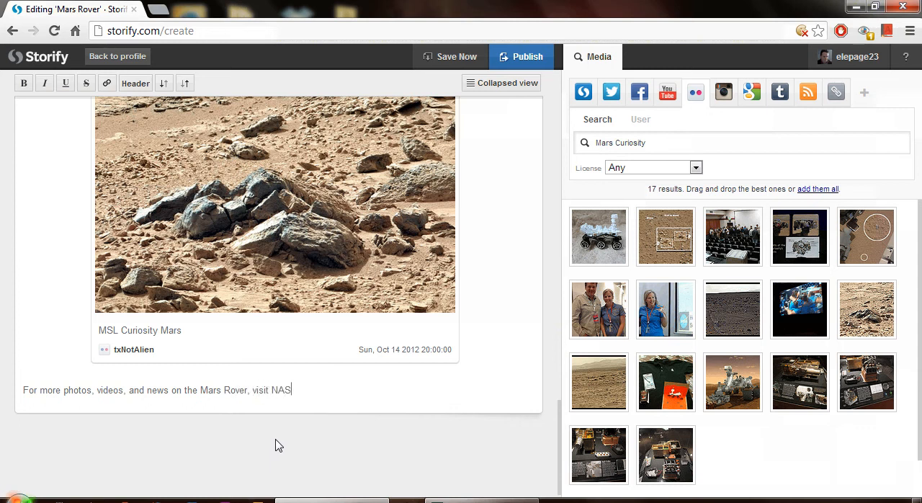
type("A.org!")
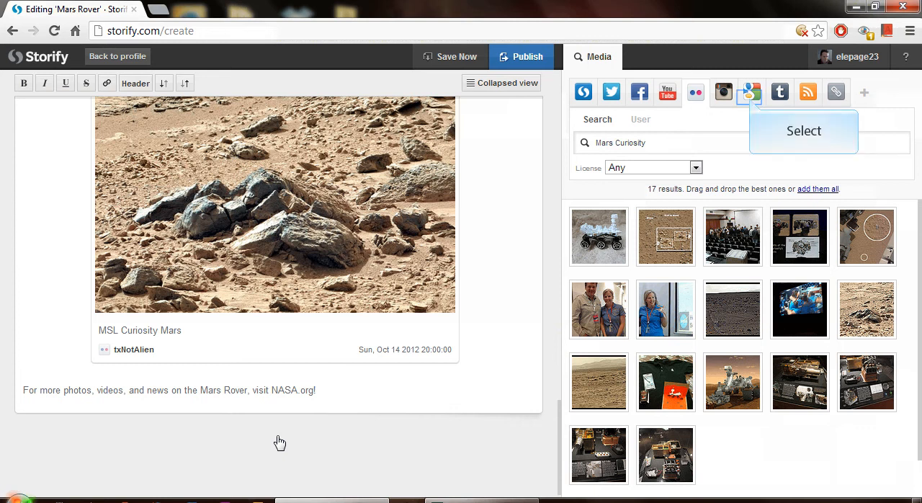
Step: Search Google's web results for "NASA" and add the "NASA - Home" link below the closing text
left_click(751, 105)
left_click_drag(658, 144, 589, 144)
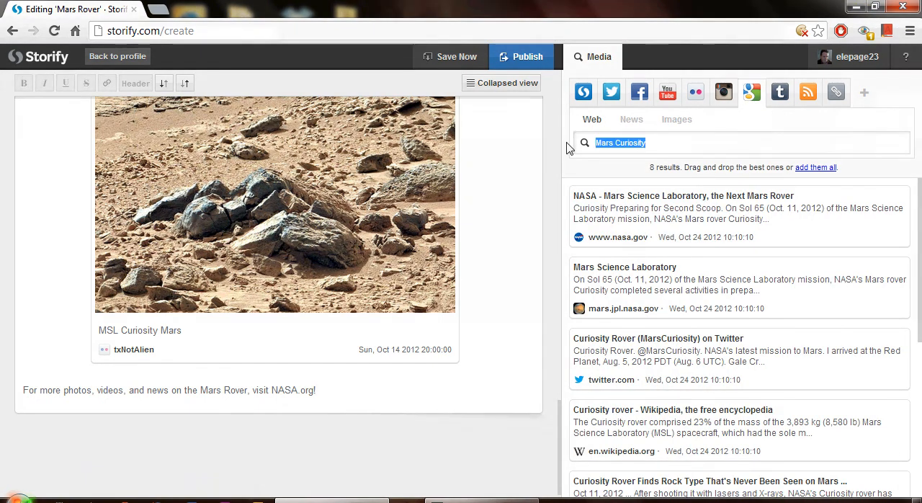
type("NASA")
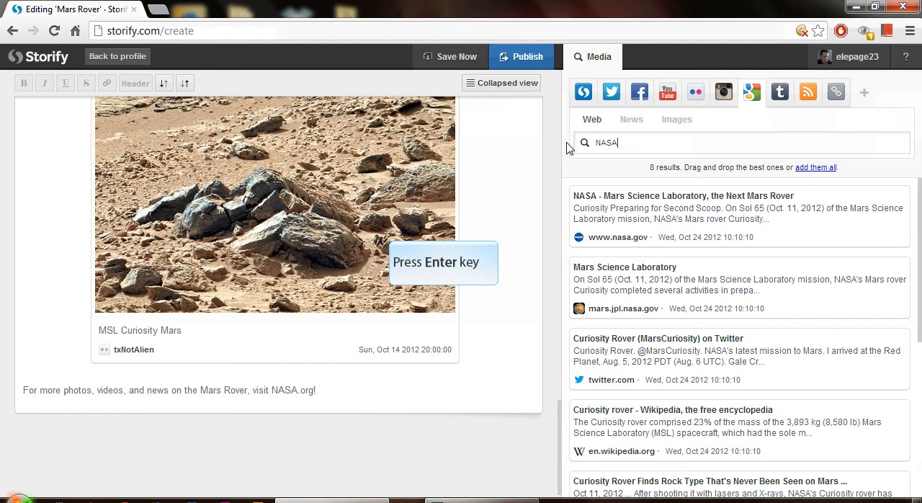
key("Return")
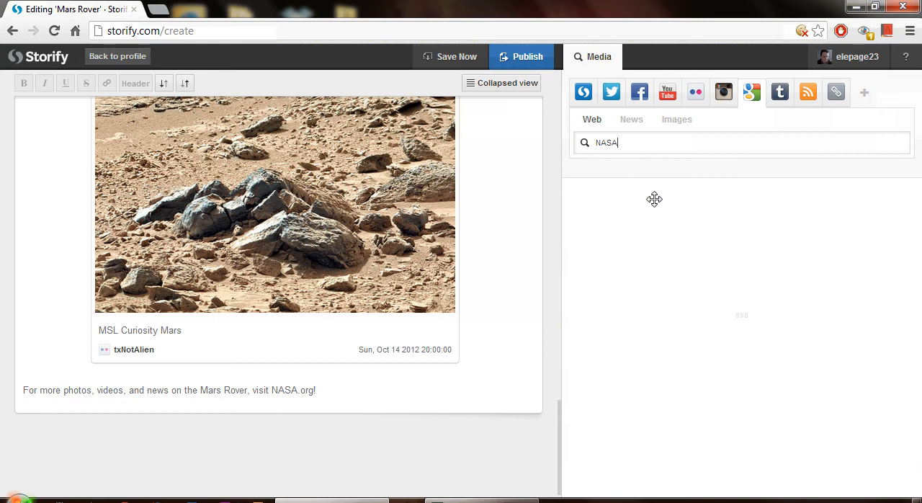
left_click_drag(655, 214, 233, 418)
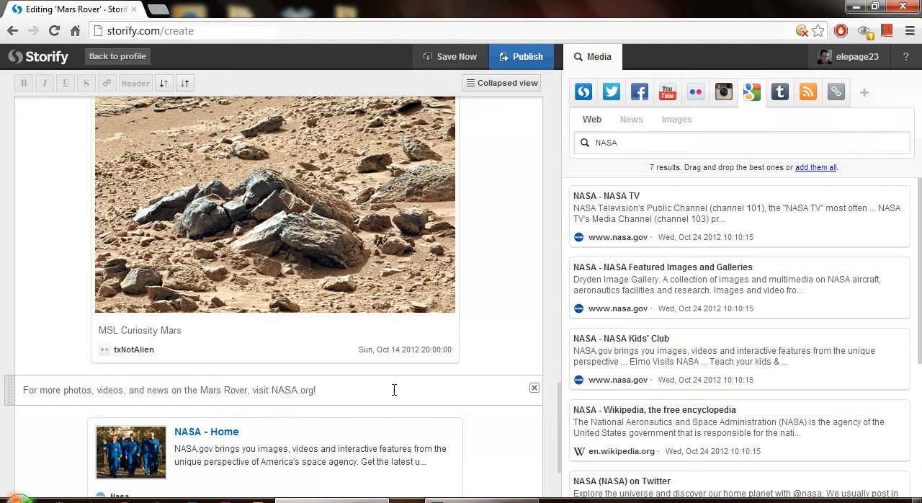
scroll(395, 388, "down", 3)
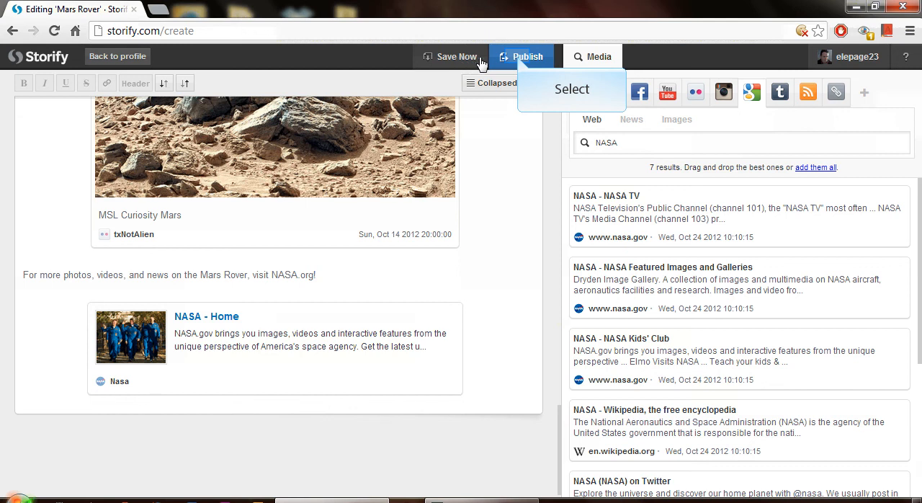
Step: Publish the story and submit it to the Science section
left_click(520, 62)
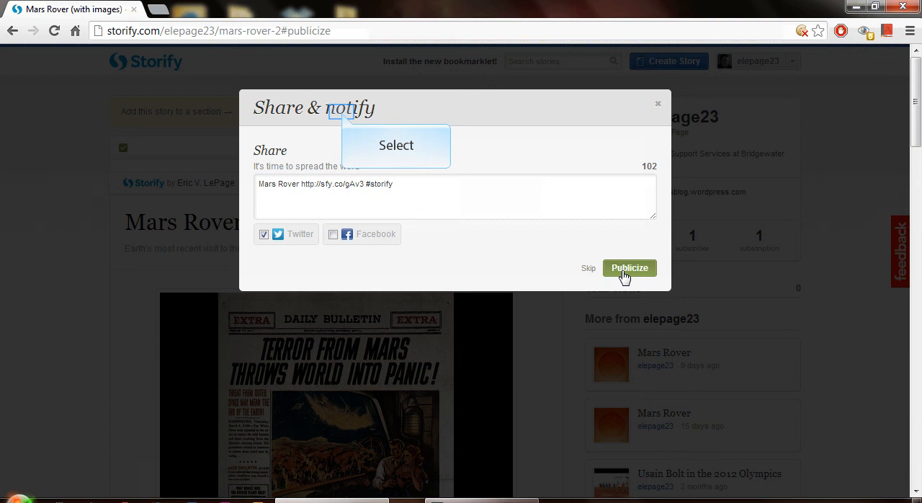
left_click(343, 117)
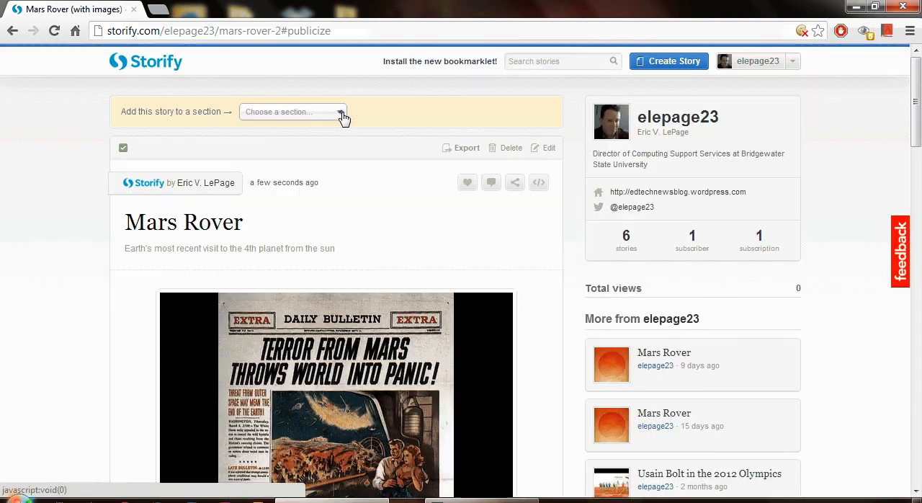
left_click_drag(337, 168, 329, 241)
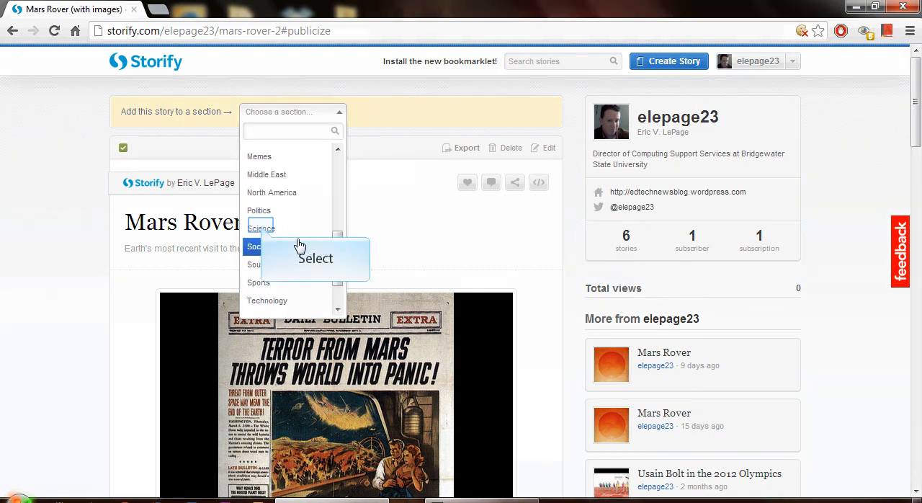
left_click(262, 229)
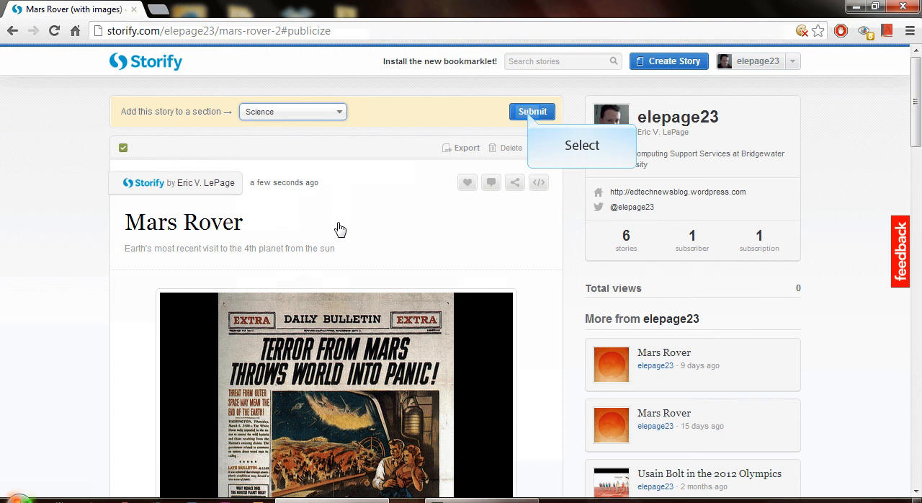
left_click(530, 113)
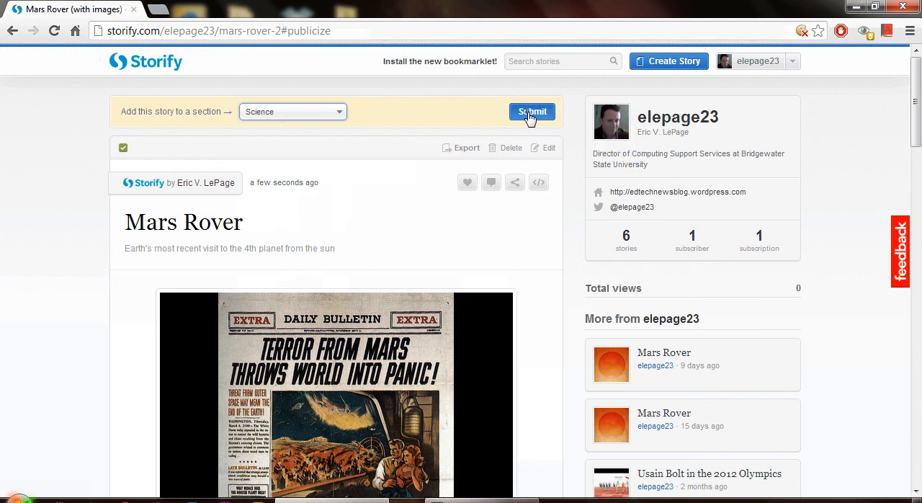